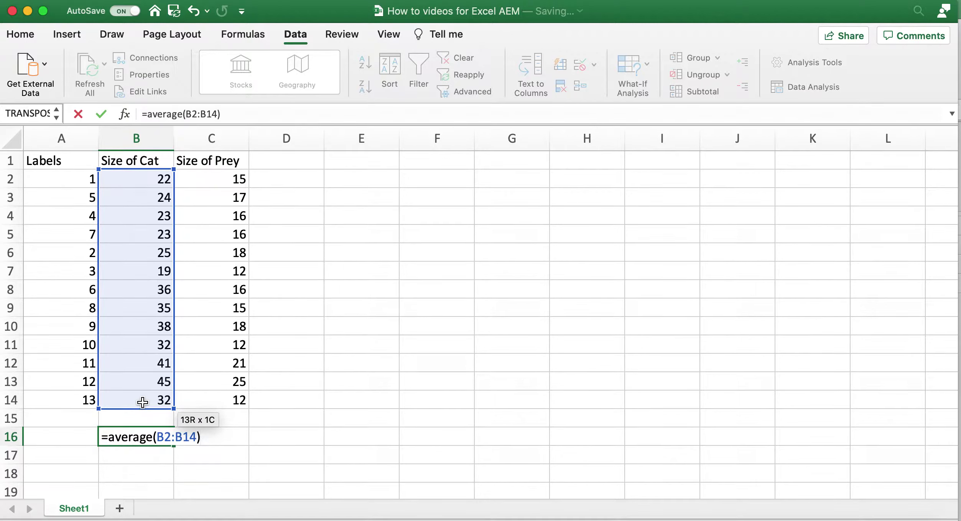
Finish the average of B2:B14 in cell B16 and extend the formula to C16.
{"action": "key", "text": "Return"}
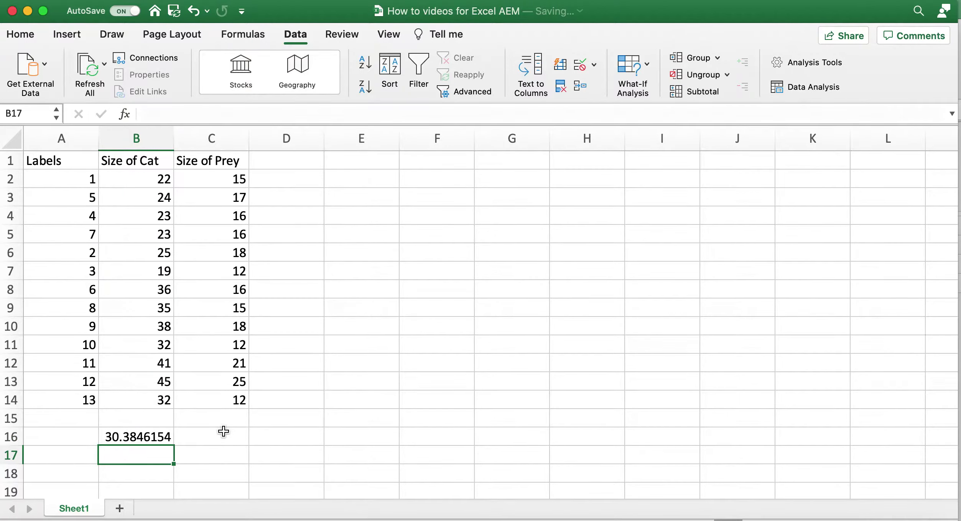
{"action": "left_click", "coordinate": [155, 437]}
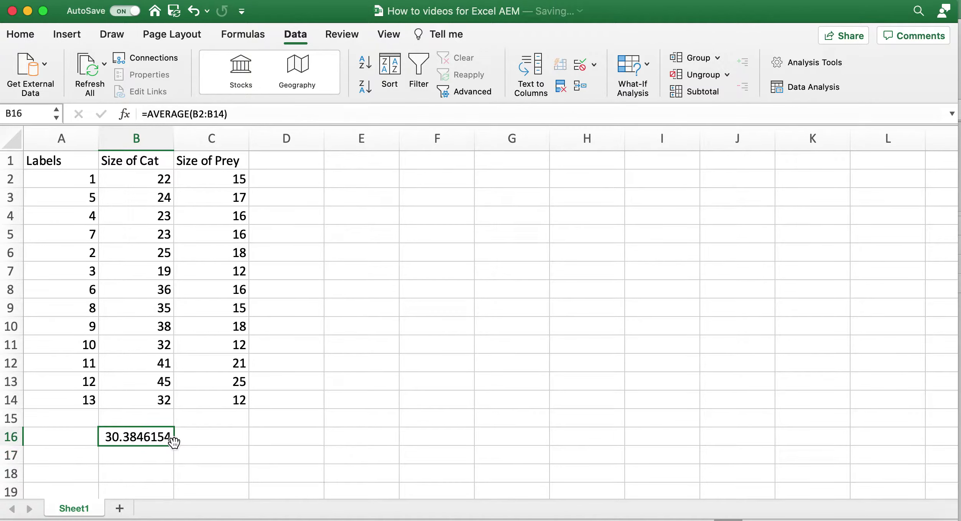
{"action": "left_click_drag", "start_coordinate": [174, 446], "coordinate": [239, 444]}
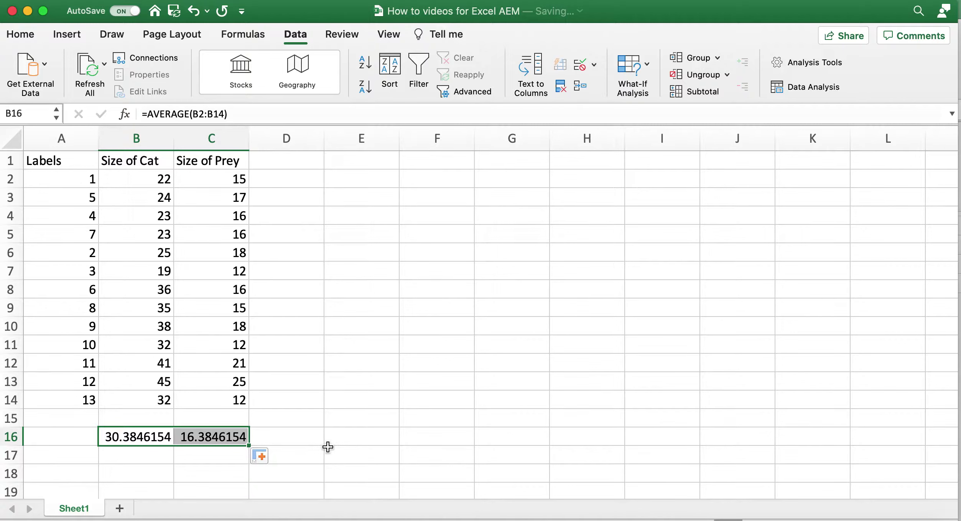
Label the averages row by entering "average" in cell D16.
{"action": "left_click", "coordinate": [309, 438]}
{"action": "type", "text": "ave"}
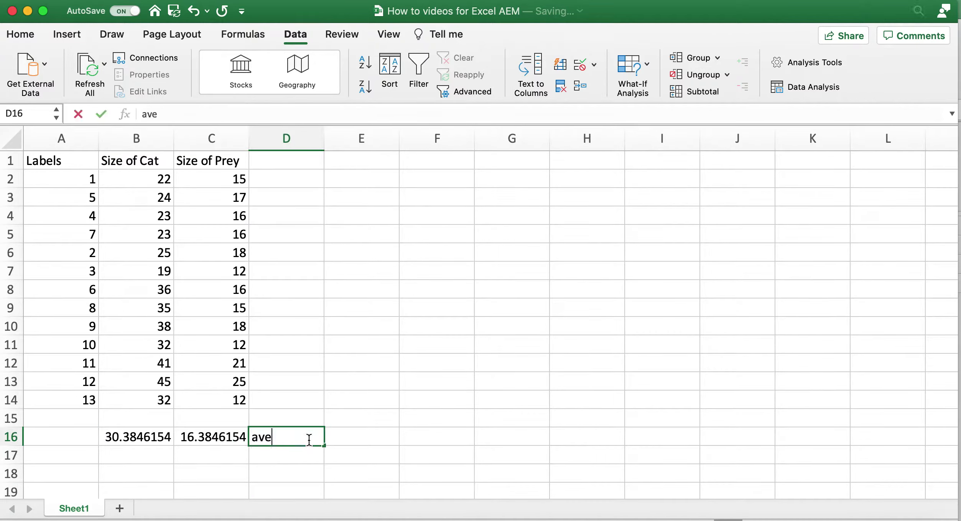
{"action": "type", "text": "rage"}
{"action": "left_click", "coordinate": [355, 442]}
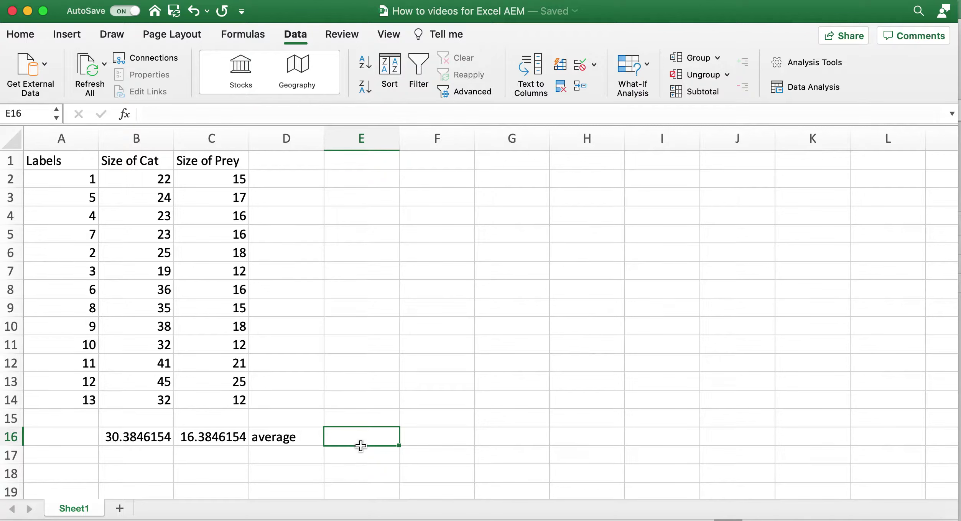
Clear the contents of cells B16:E16, removing both averages and their label.
{"action": "left_click", "coordinate": [216, 437]}
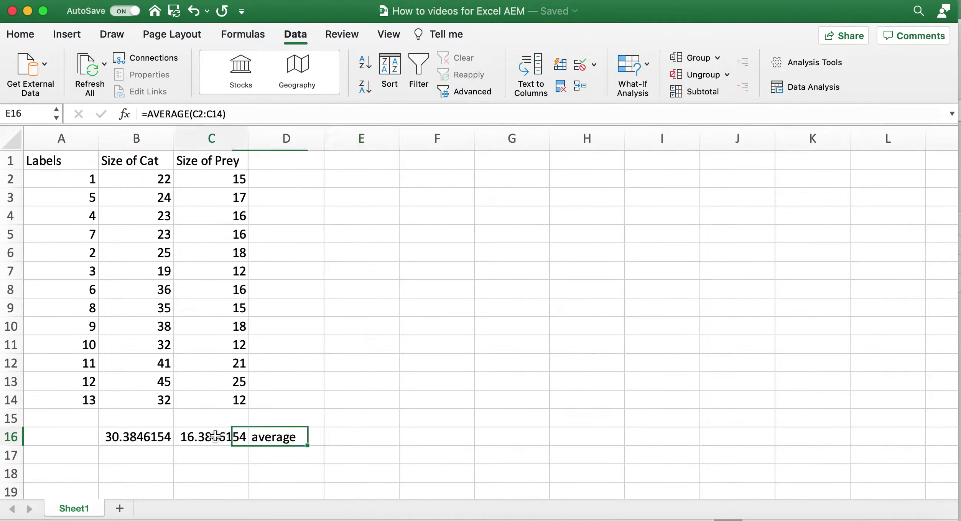
{"action": "left_click", "coordinate": [146, 445]}
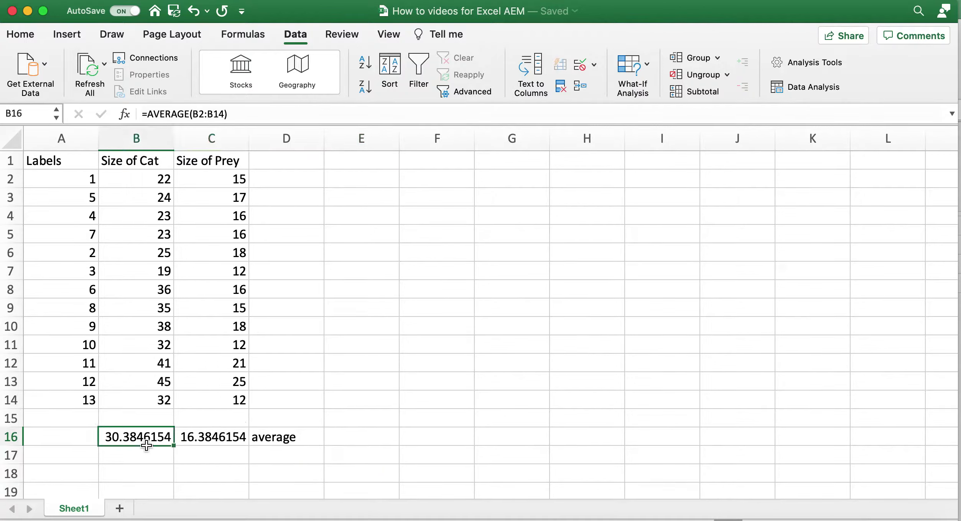
{"action": "left_click", "coordinate": [235, 437]}
{"action": "left_click", "coordinate": [428, 382]}
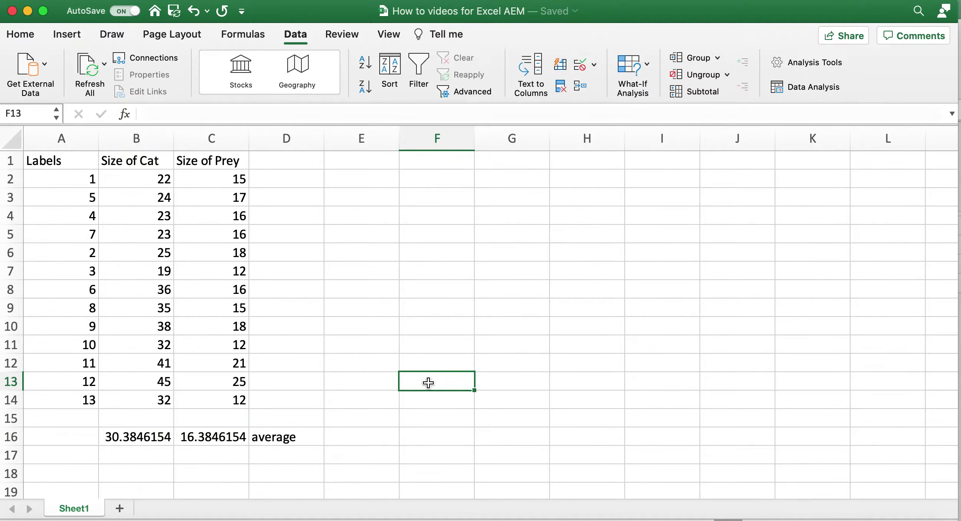
{"action": "left_click_drag", "start_coordinate": [121, 439], "coordinate": [358, 435]}
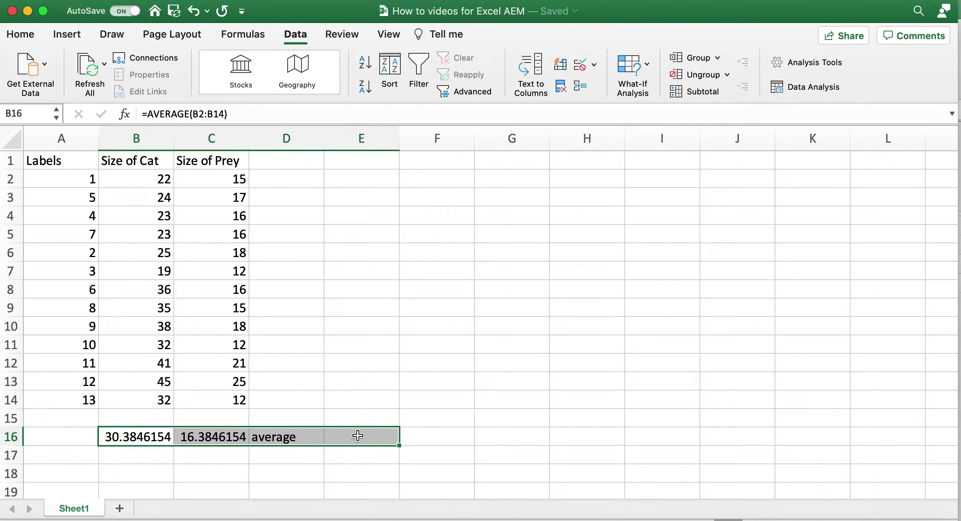
{"action": "right_click", "coordinate": [265, 436]}
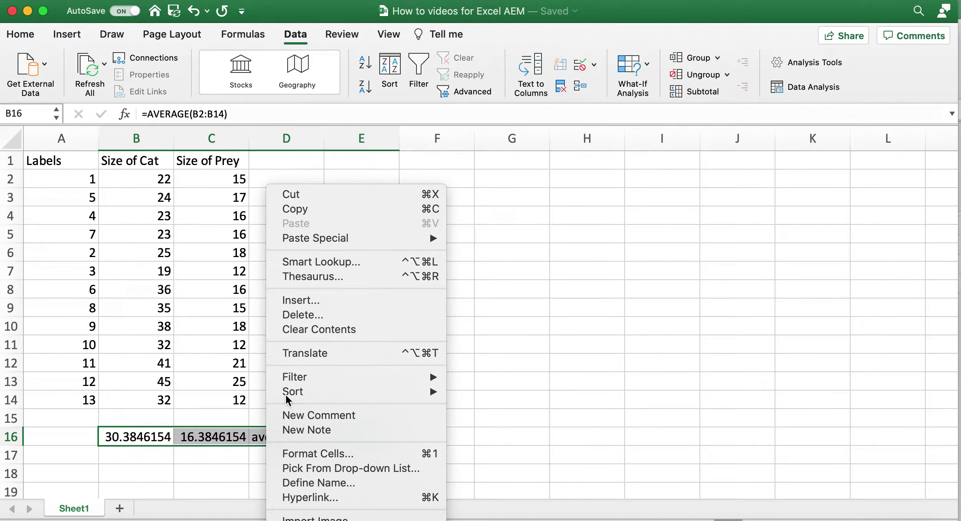
{"action": "left_click", "coordinate": [303, 330]}
{"action": "left_click", "coordinate": [401, 381]}
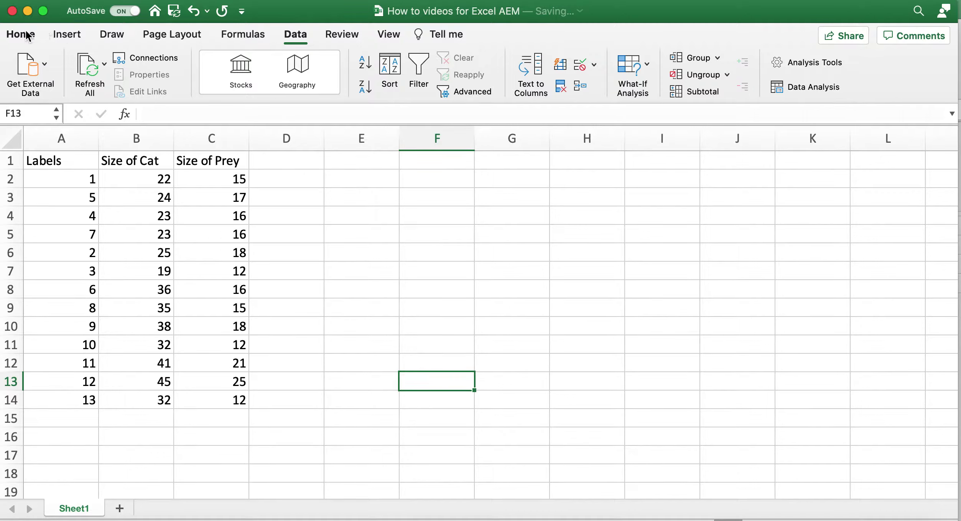
{"action": "left_click", "coordinate": [298, 33]}
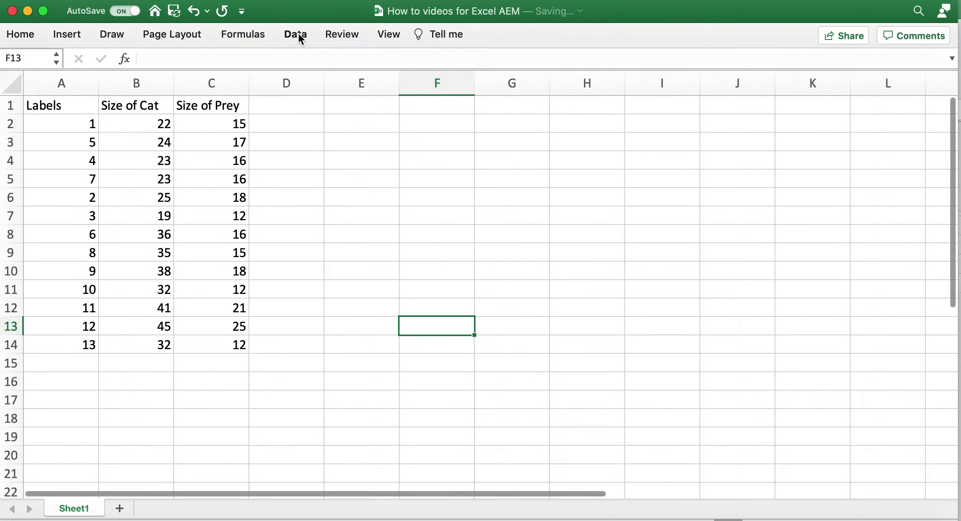
{"action": "left_click", "coordinate": [298, 33]}
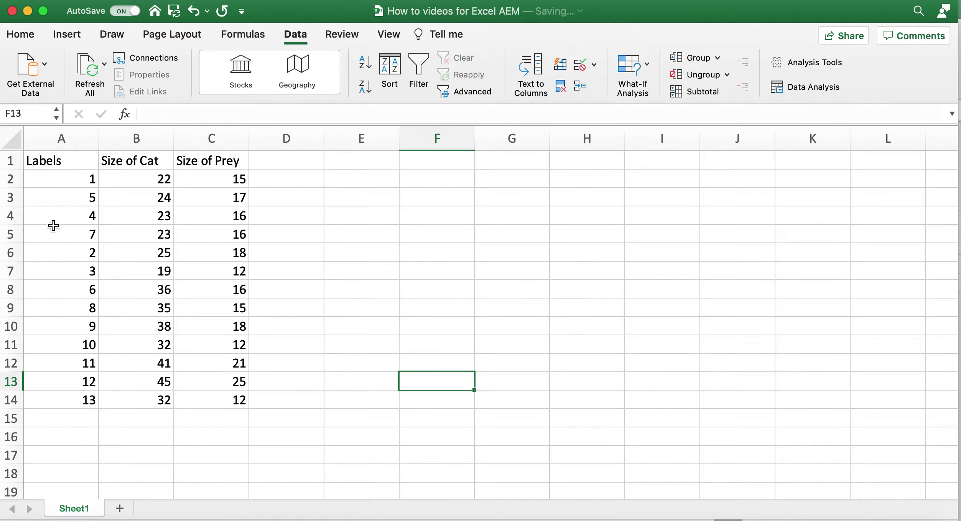
{"action": "left_click_drag", "start_coordinate": [43, 161], "coordinate": [214, 398]}
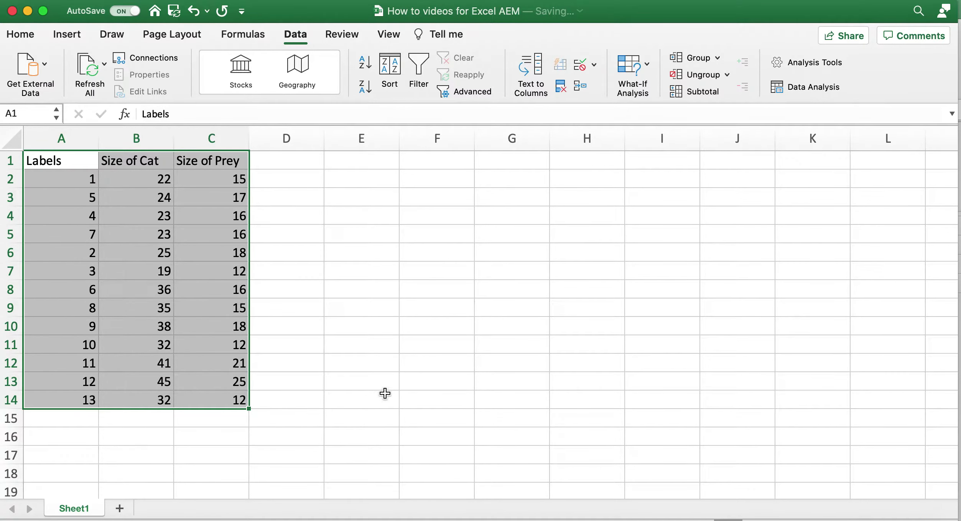
{"action": "left_click", "coordinate": [435, 378]}
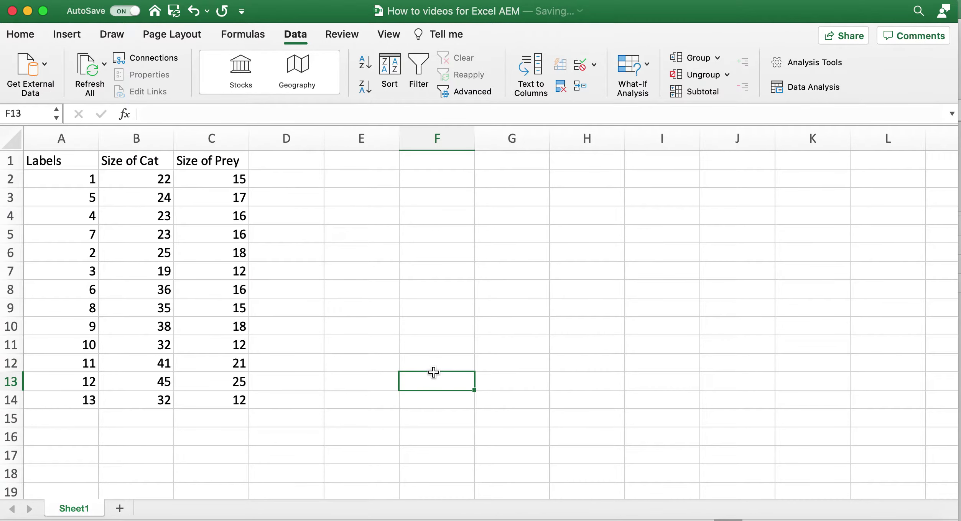
{"action": "left_click", "coordinate": [14, 143]}
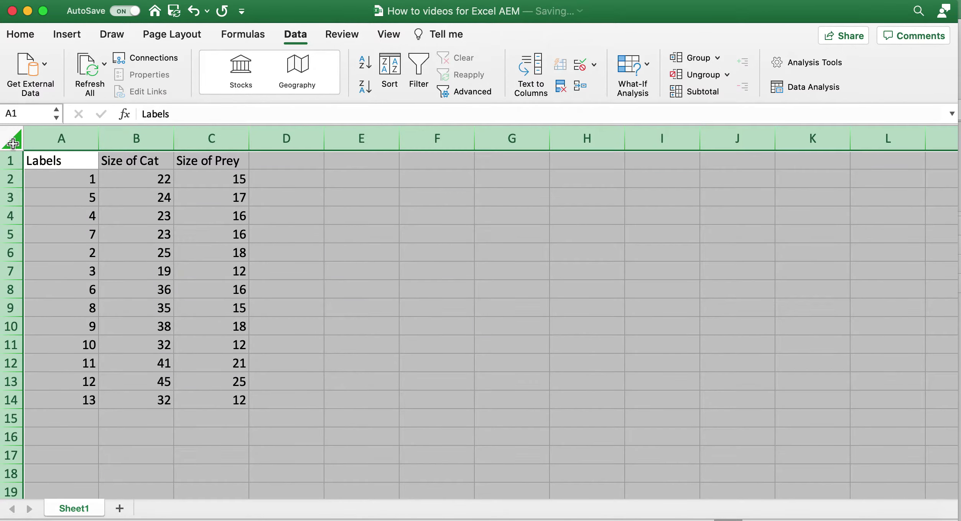
{"action": "left_click", "coordinate": [395, 242]}
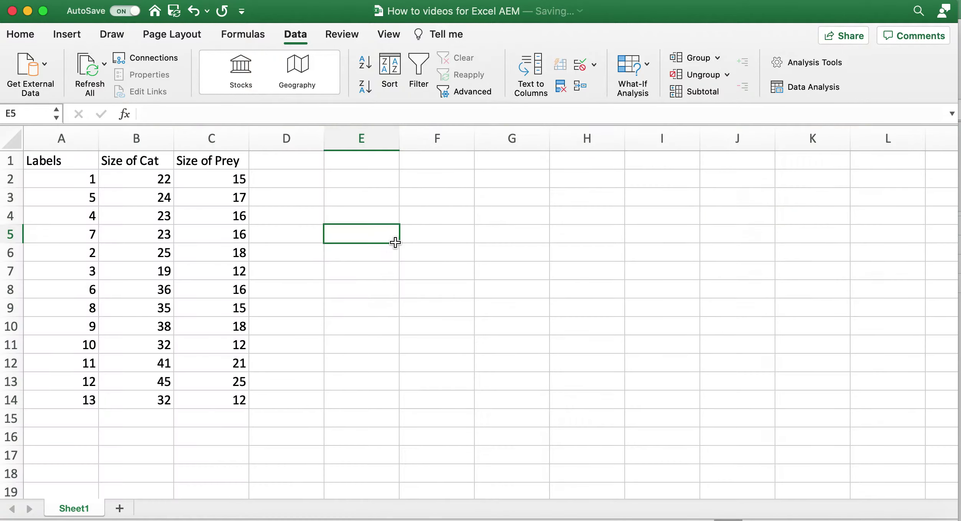
Sort the whole table A1:C14, with headers, by Size of Cat from smallest to largest.
{"action": "left_click_drag", "start_coordinate": [57, 160], "coordinate": [240, 399]}
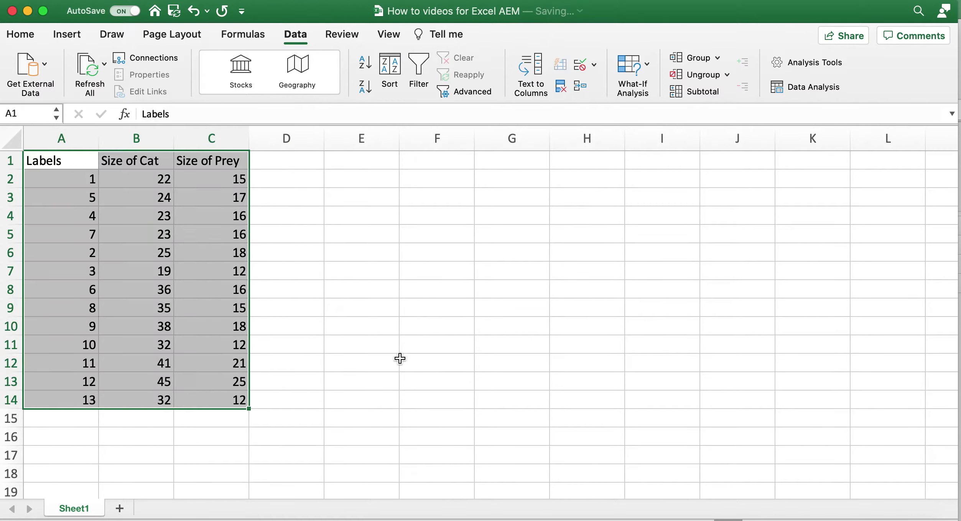
{"action": "left_click", "coordinate": [393, 66]}
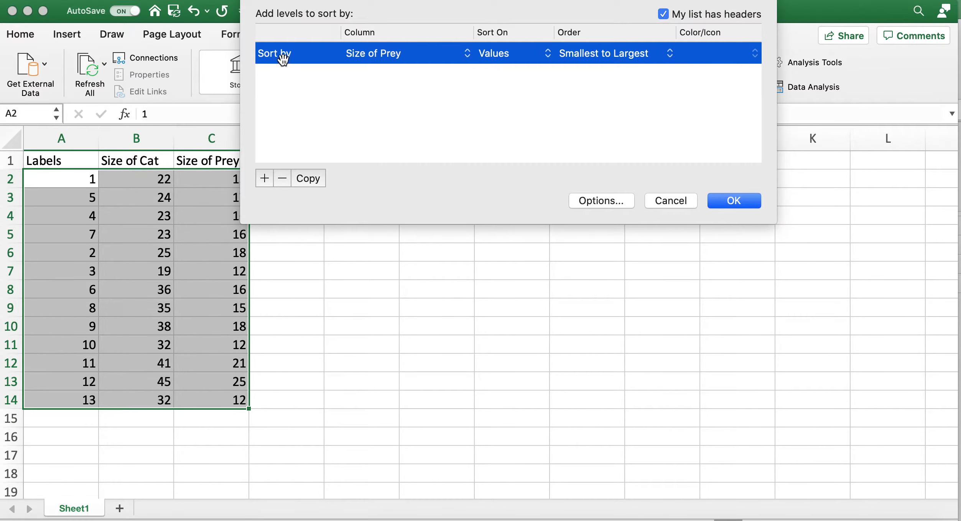
{"action": "left_click", "coordinate": [465, 56]}
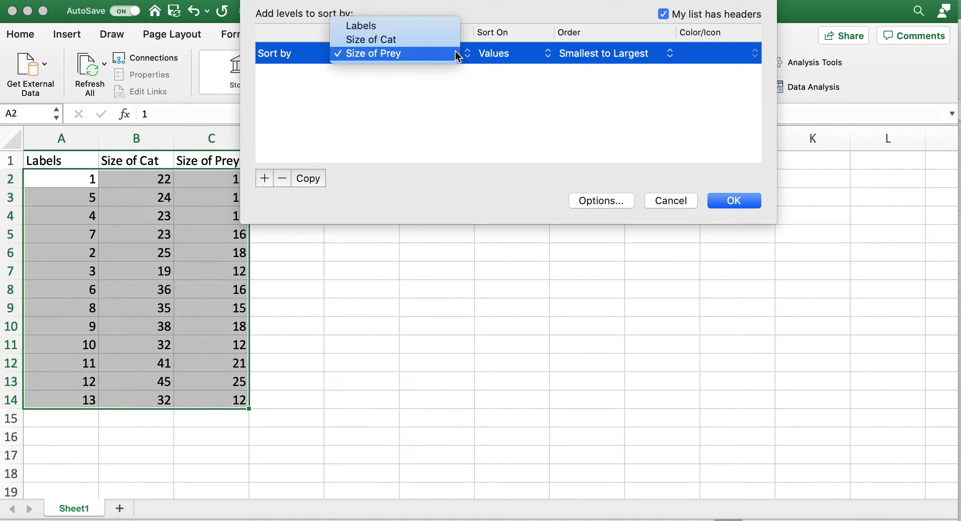
{"action": "left_click", "coordinate": [457, 55]}
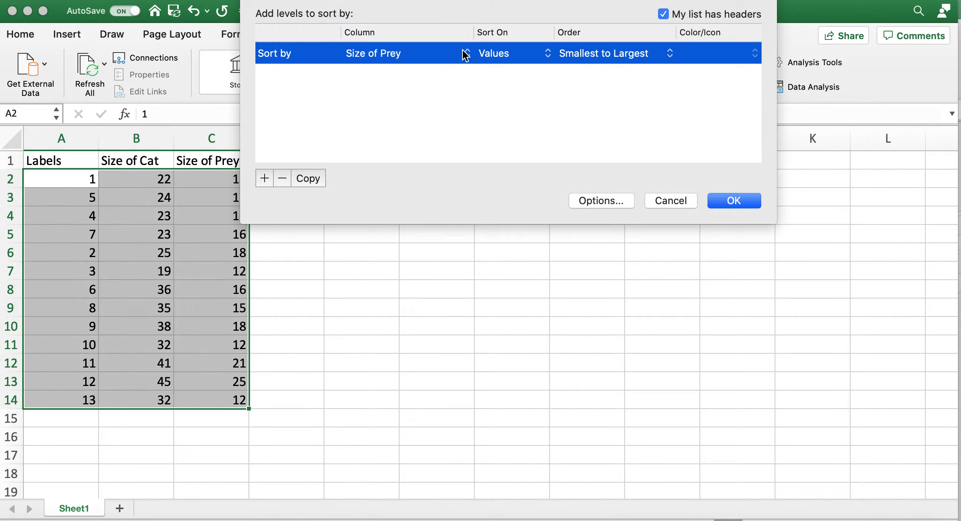
{"action": "left_click", "coordinate": [464, 56]}
{"action": "left_click", "coordinate": [457, 39]}
{"action": "left_click", "coordinate": [752, 207]}
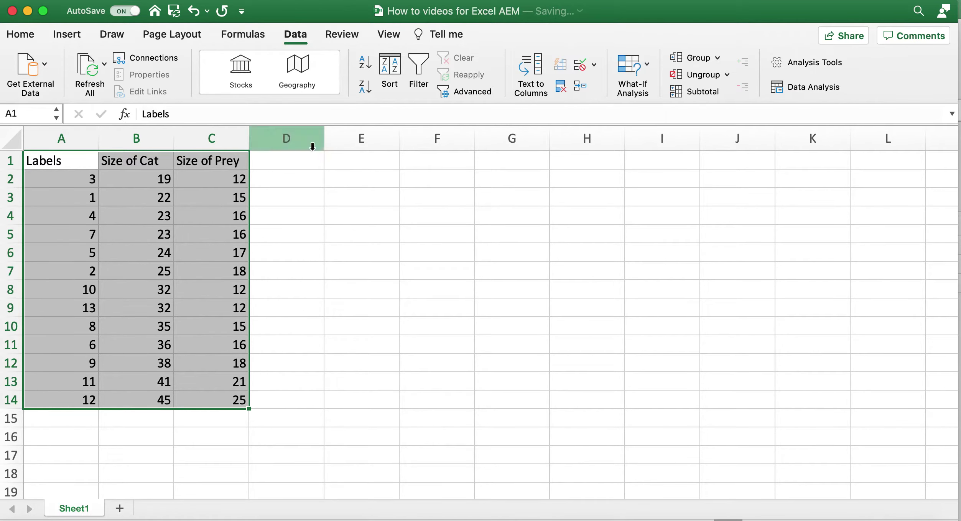
Sort the whole table A1:C14 again by Size of Prey from smallest to largest.
{"action": "left_click", "coordinate": [391, 66]}
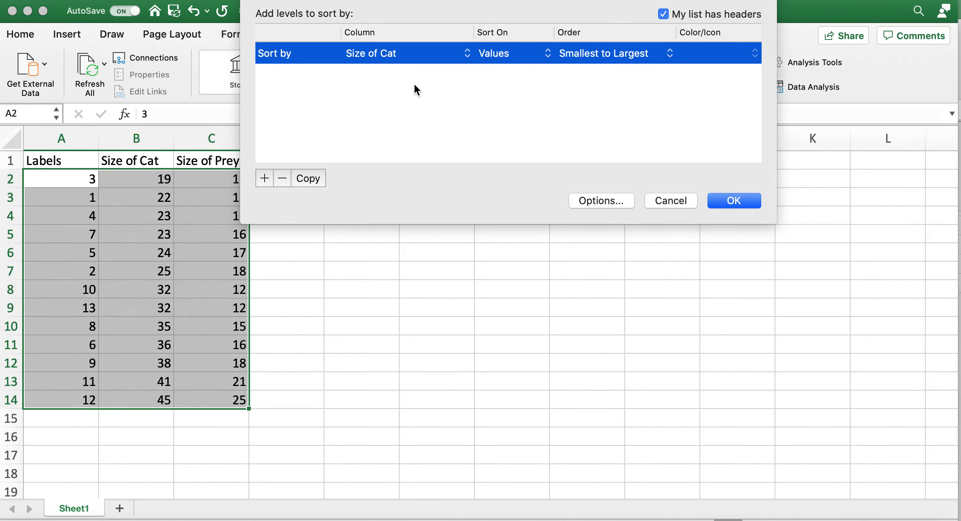
{"action": "left_click", "coordinate": [454, 57]}
{"action": "left_click", "coordinate": [453, 65]}
{"action": "left_click", "coordinate": [735, 200]}
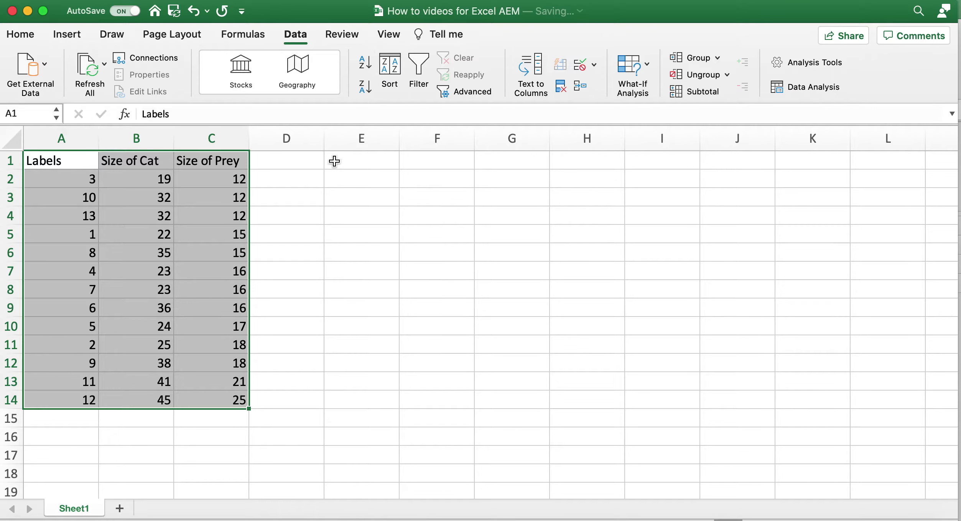
Undo the last two table sorts.
{"action": "key", "text": "super+z"}
{"action": "key", "text": "super+z"}
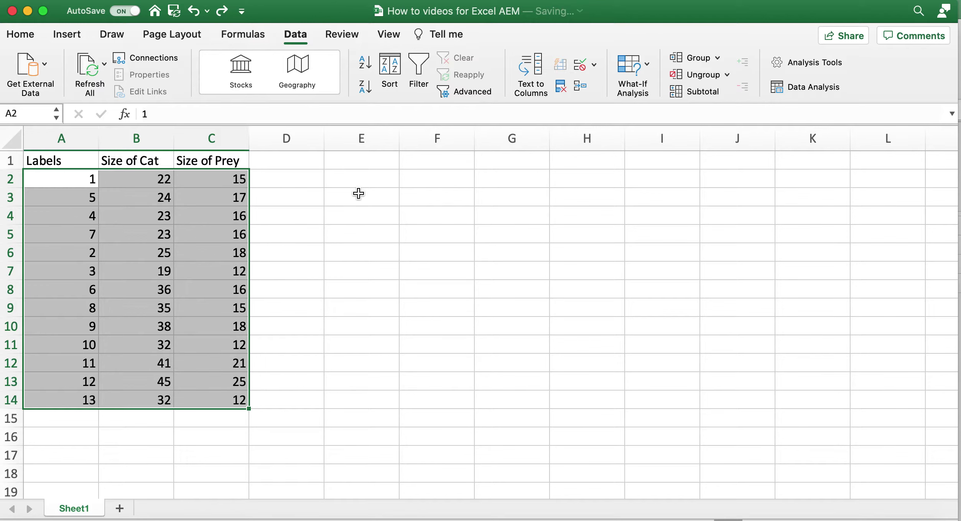
{"action": "left_click", "coordinate": [370, 230]}
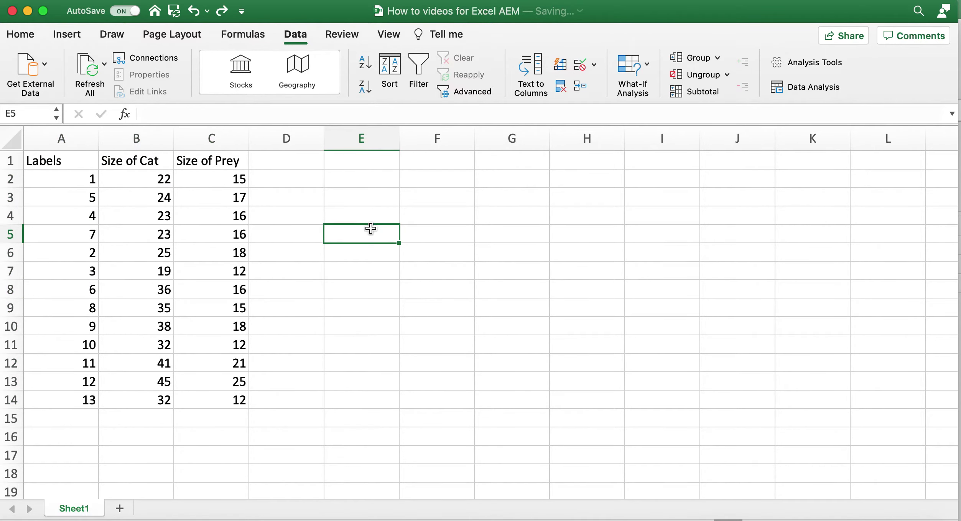
Enter 2 and 3 in cells A3 and A4, and continue the label series from 1 to 13 down to A14.
{"action": "left_click", "coordinate": [68, 180]}
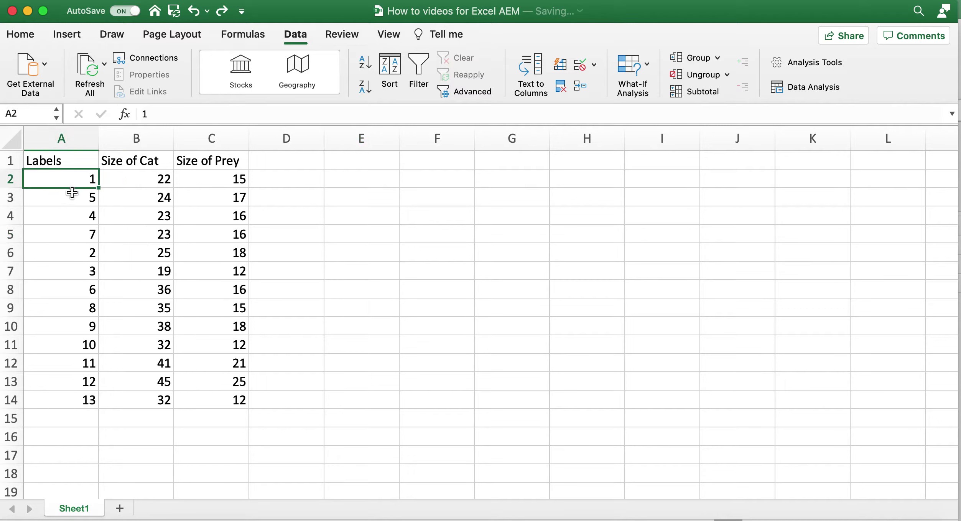
{"action": "left_click", "coordinate": [72, 192]}
{"action": "type", "text": "2"}
{"action": "key", "text": "Return"}
{"action": "type", "text": "3"}
{"action": "key", "text": "Return"}
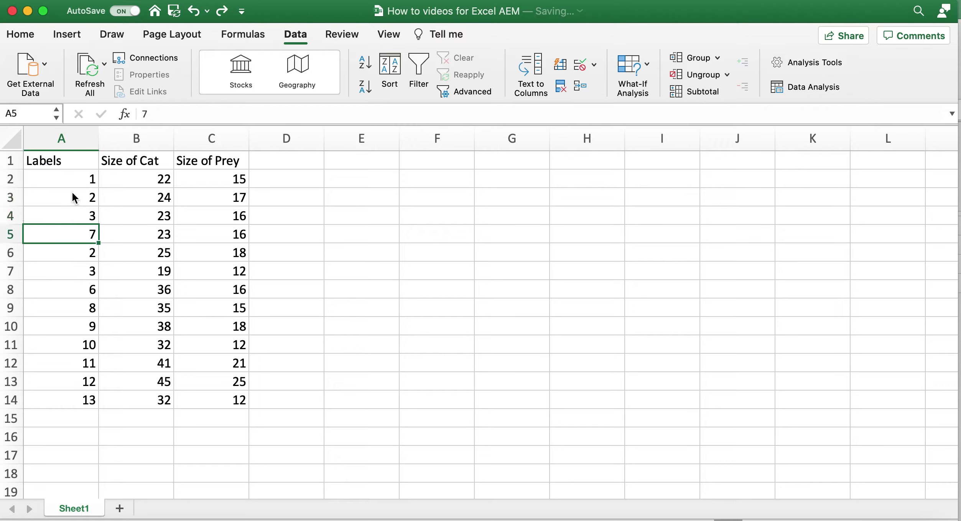
{"action": "left_click_drag", "start_coordinate": [75, 179], "coordinate": [102, 411]}
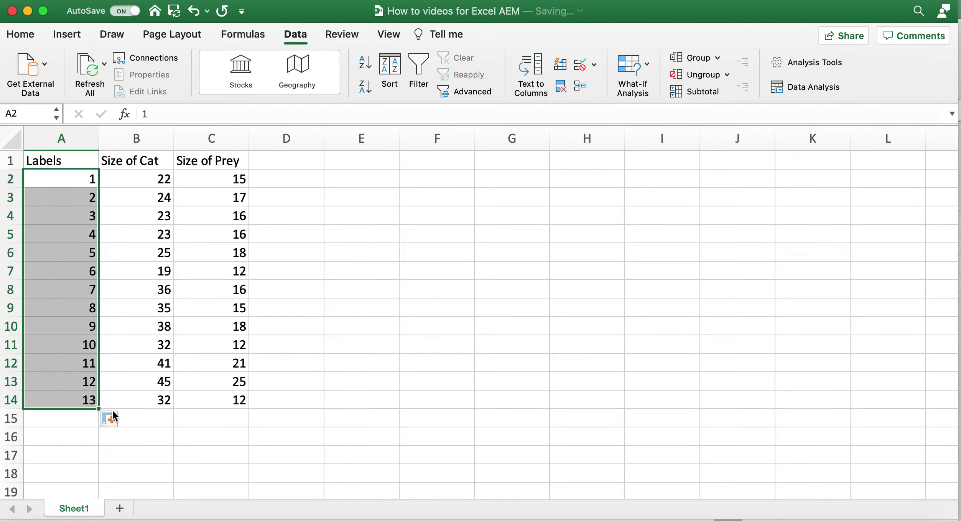
{"action": "left_click", "coordinate": [133, 429]}
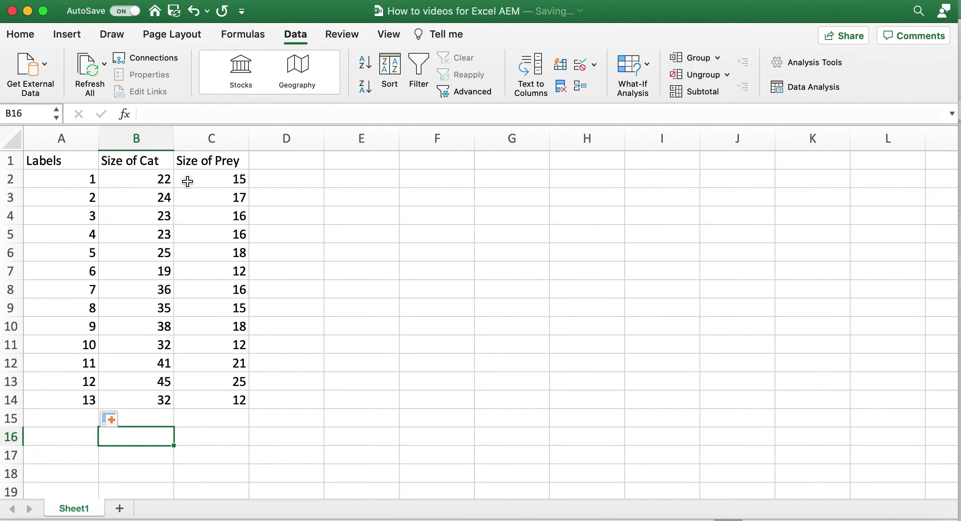
Sort only the Size of Prey column in ascending order, continuing with the current selection, and undo that sort.
{"action": "left_click", "coordinate": [218, 136]}
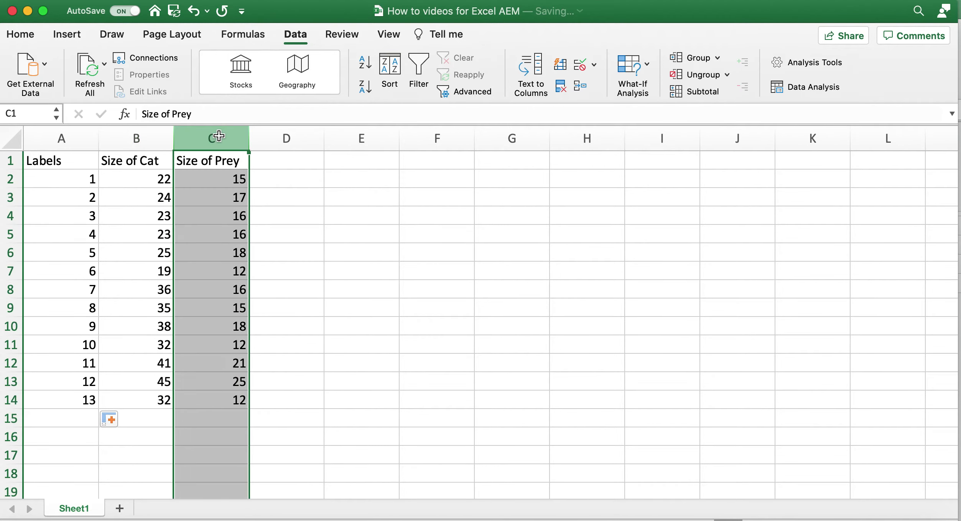
{"action": "left_click", "coordinate": [366, 64]}
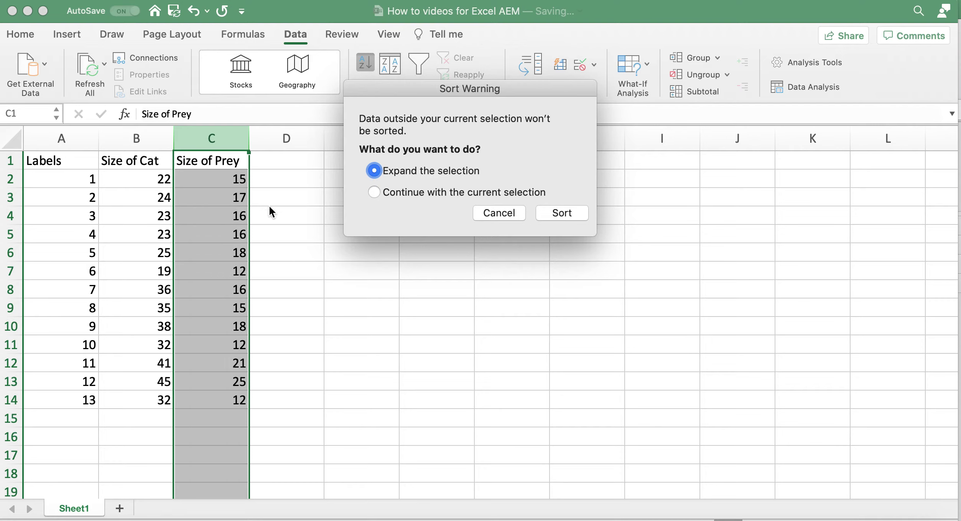
{"action": "left_click", "coordinate": [541, 215]}
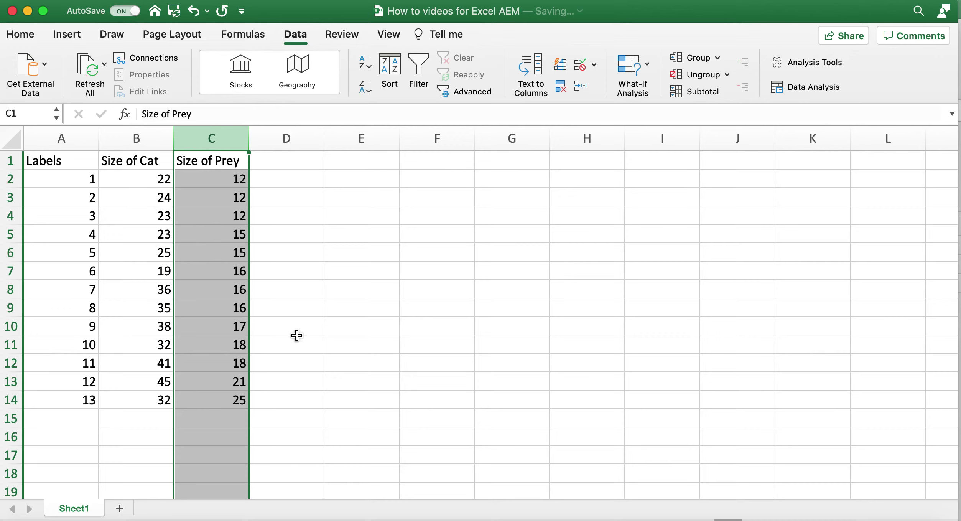
{"action": "key", "text": "super+z"}
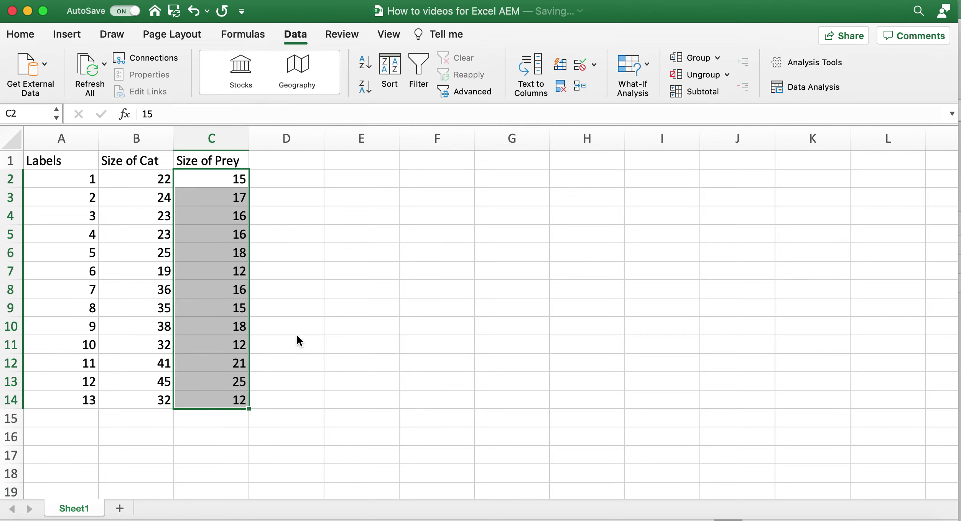
{"action": "left_click", "coordinate": [438, 307]}
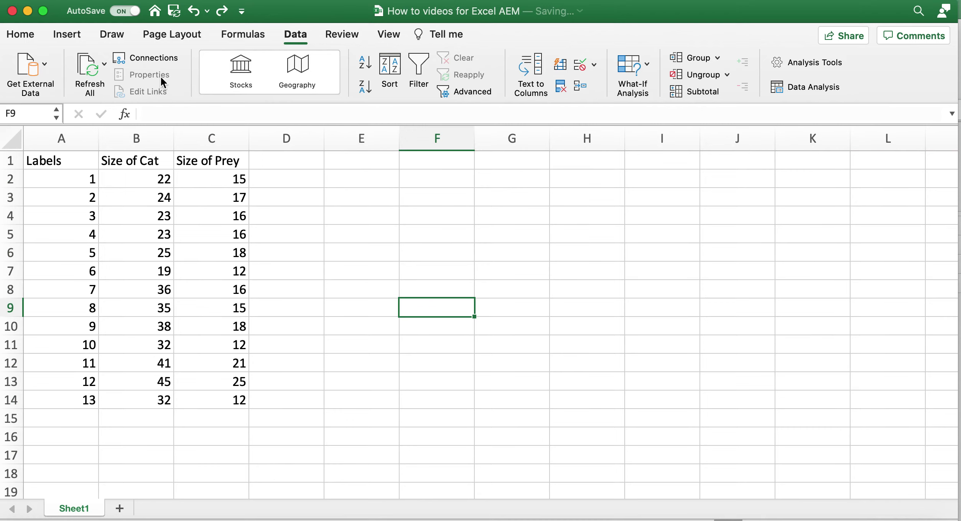
Copy the Size of Prey column to column F and sort the copy in ascending order.
{"action": "left_click", "coordinate": [213, 136]}
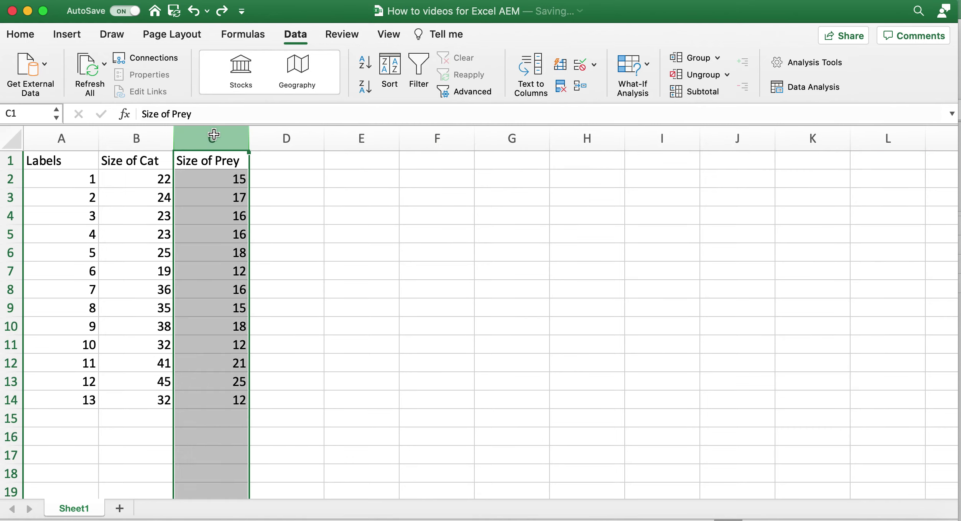
{"action": "key", "text": "super+c"}
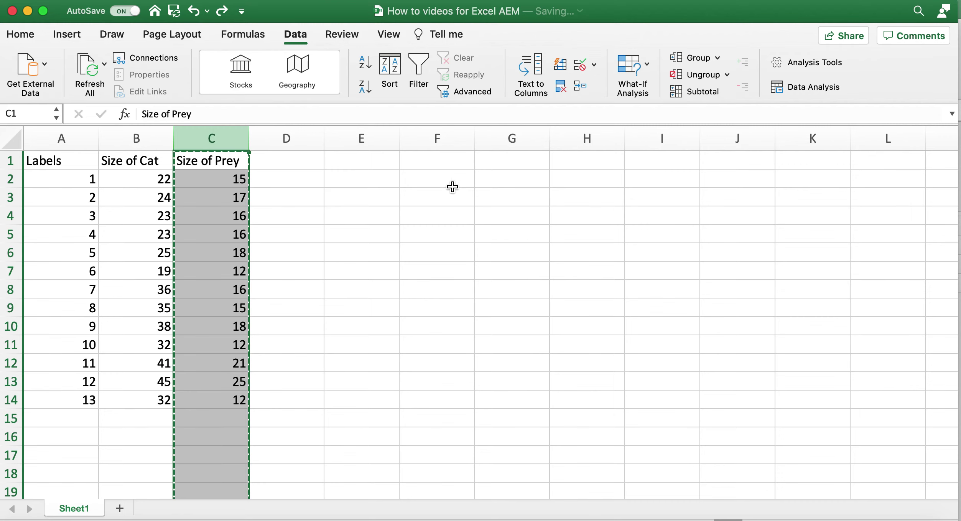
{"action": "left_click", "coordinate": [448, 163]}
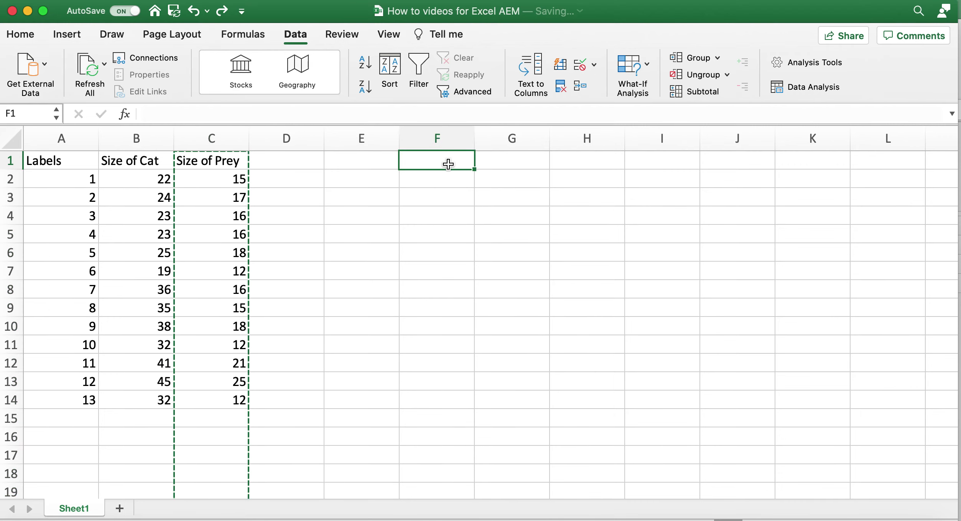
{"action": "key", "text": "super+v"}
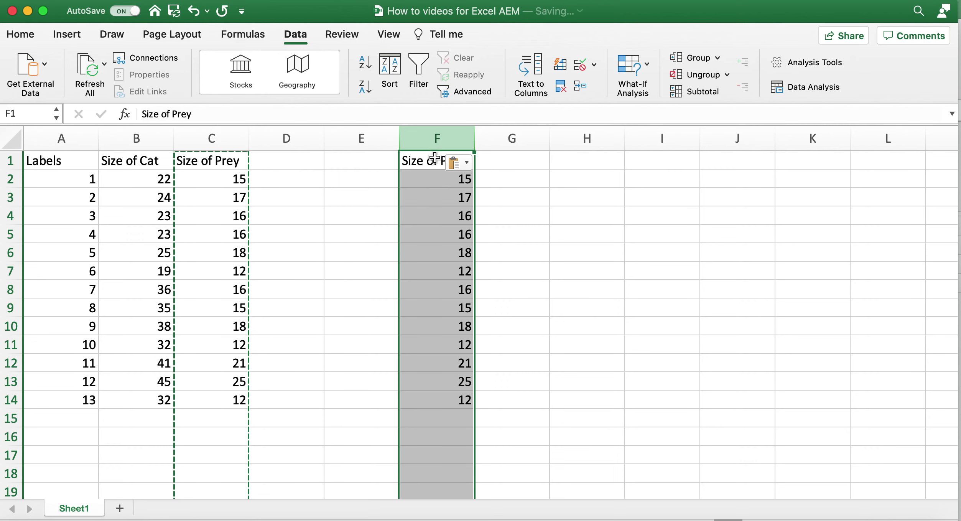
{"action": "left_click", "coordinate": [365, 61]}
{"action": "left_click", "coordinate": [507, 270]}
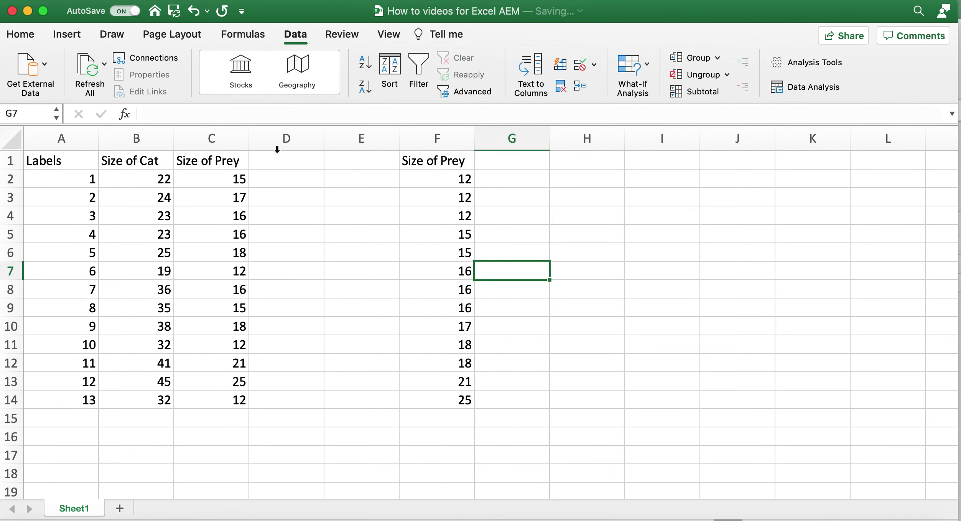